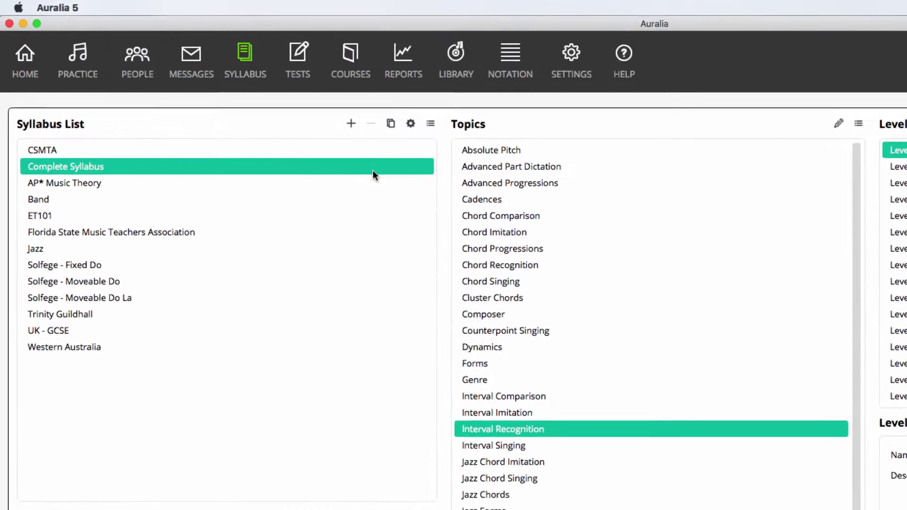
View the ET101 syllabus, then the CSMTA syllabus with its three Interval Imitation levels
click(378, 258)
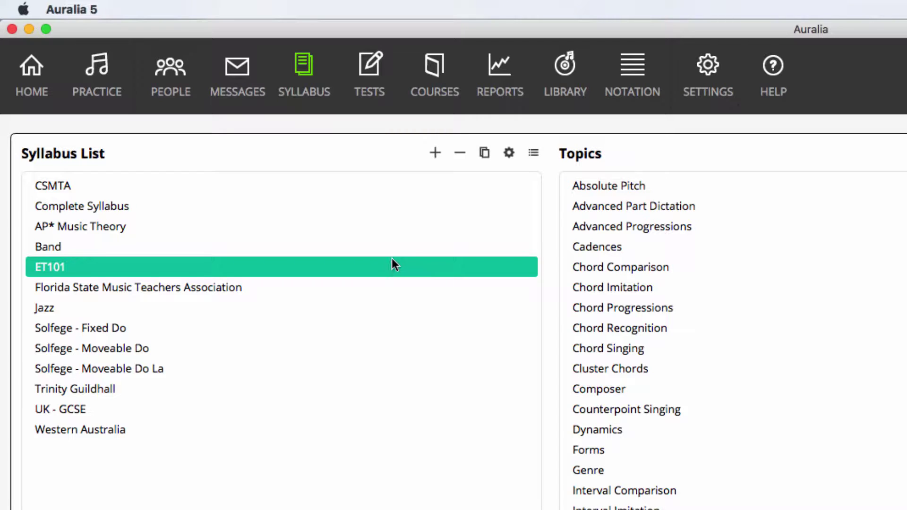
click(408, 194)
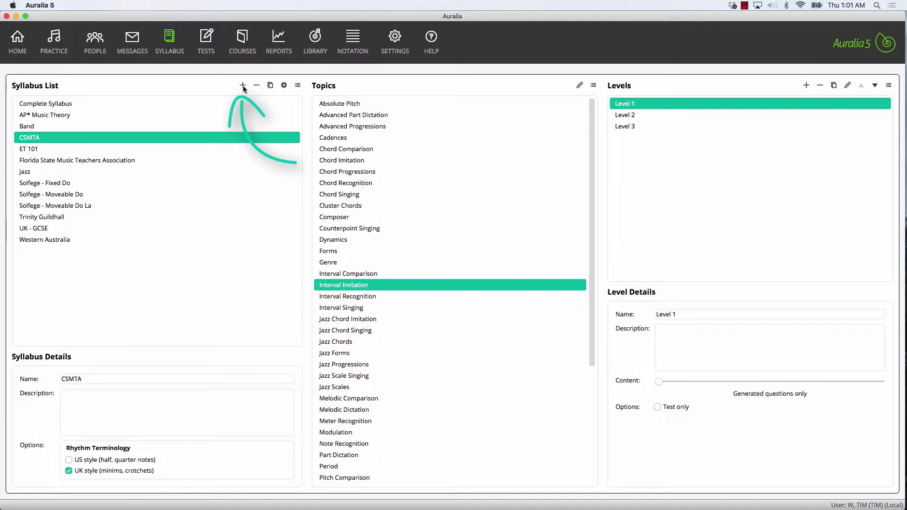
Create a Music 101 syllabus using US and UK rhythm terminology and Movable Do - La solfege
click(243, 86)
key(Return)
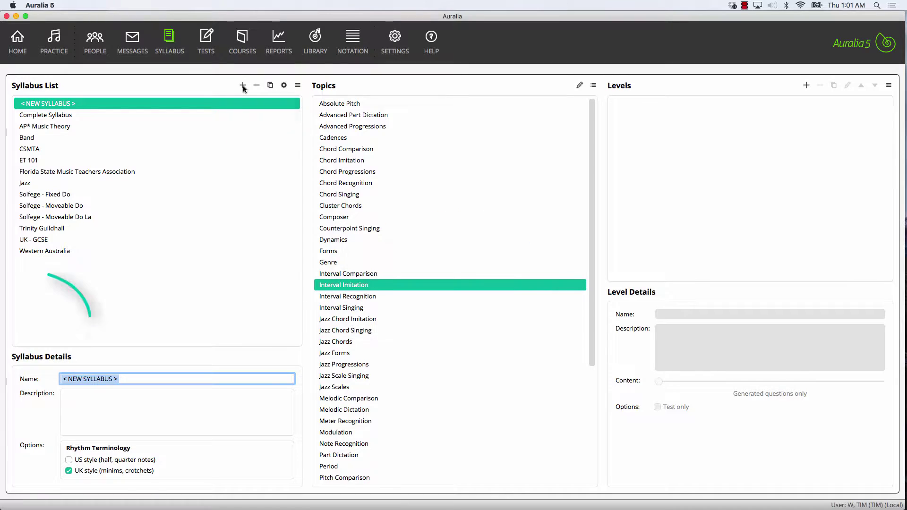
text(Music 101)
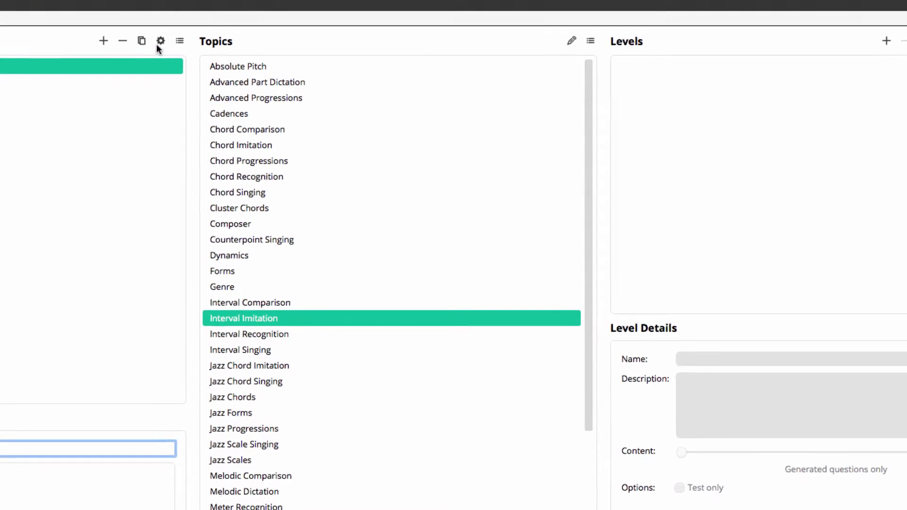
click(140, 34)
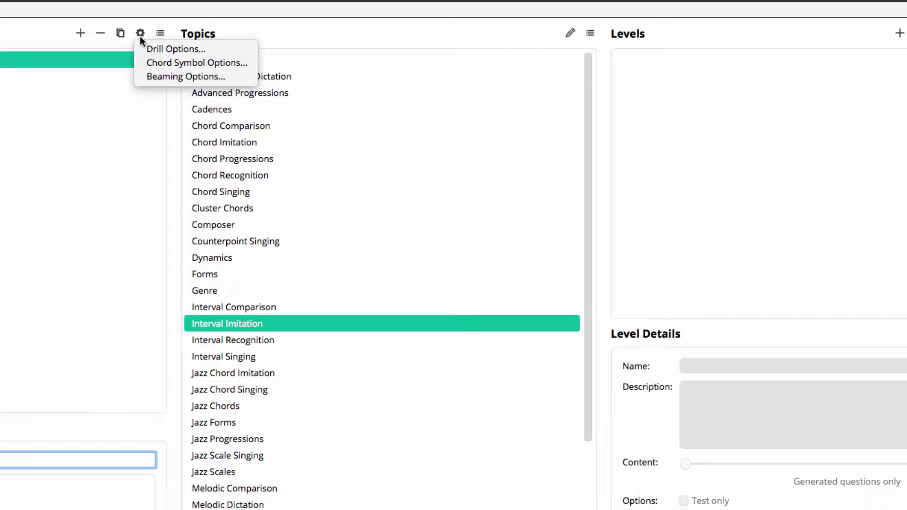
click(142, 45)
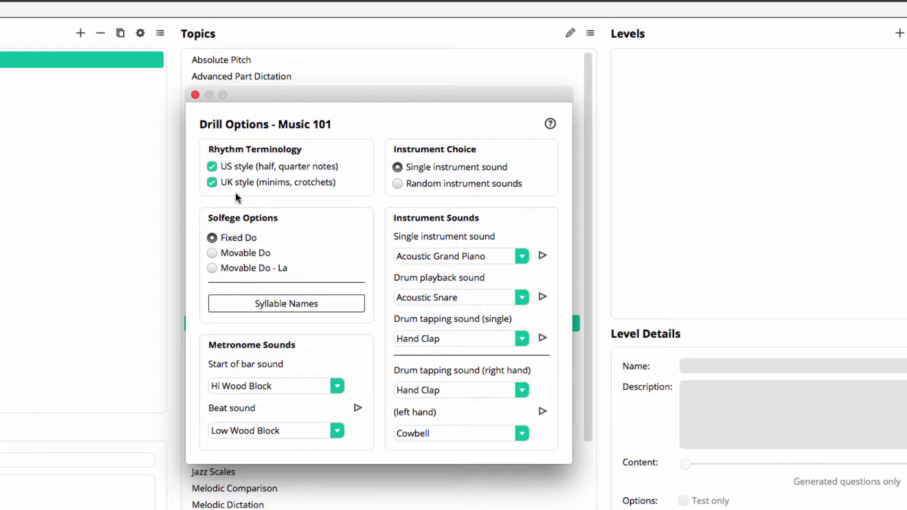
click(212, 269)
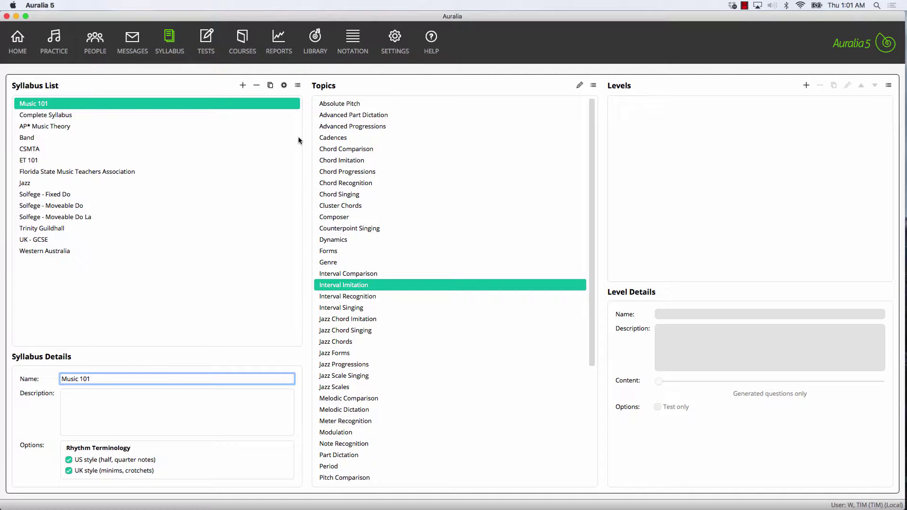
Under Interval Recognition, add a level named Week 1 with the description 'P4, P5'
click(274, 105)
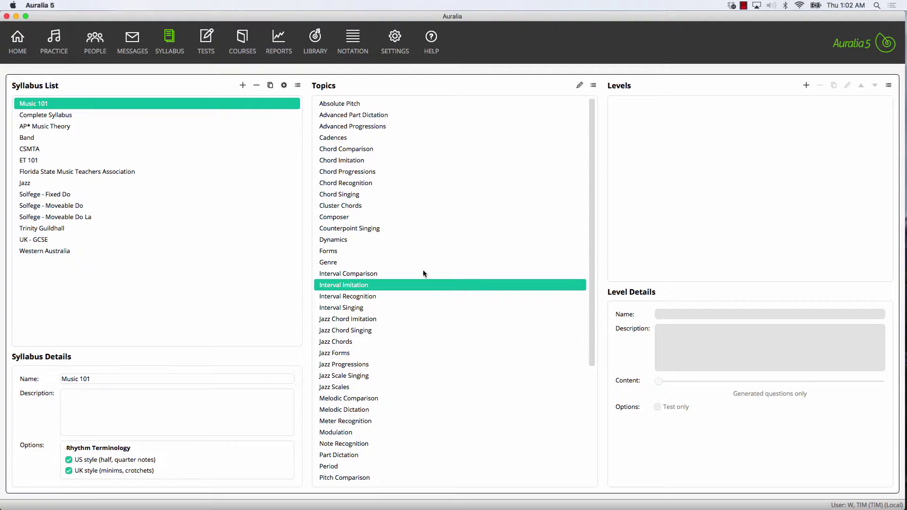
click(441, 297)
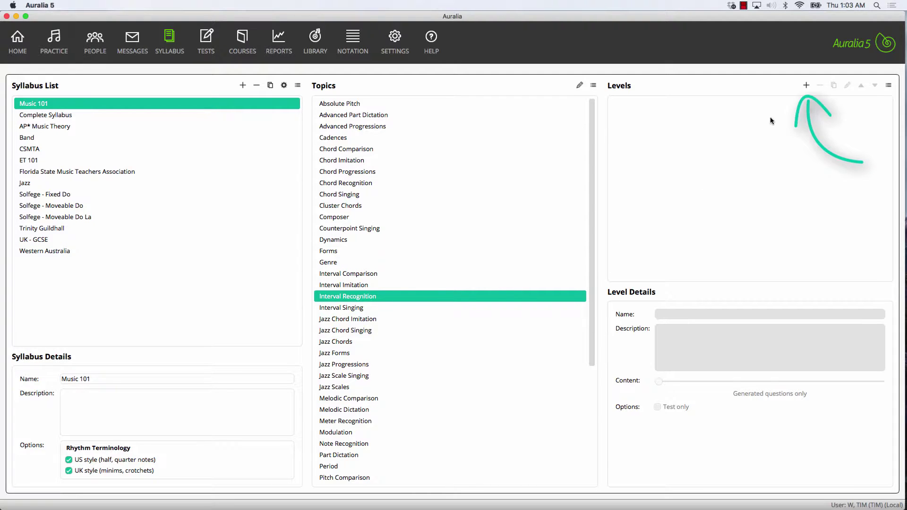
click(806, 85)
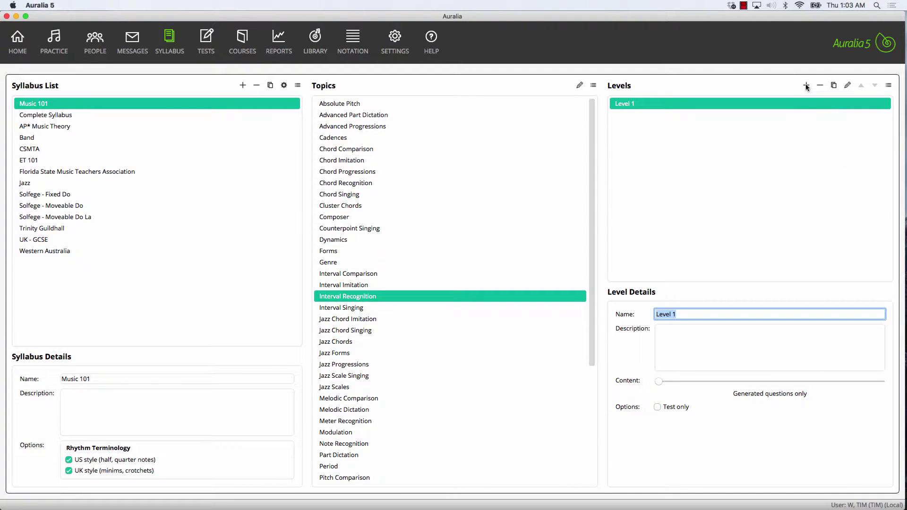
text(Wee)
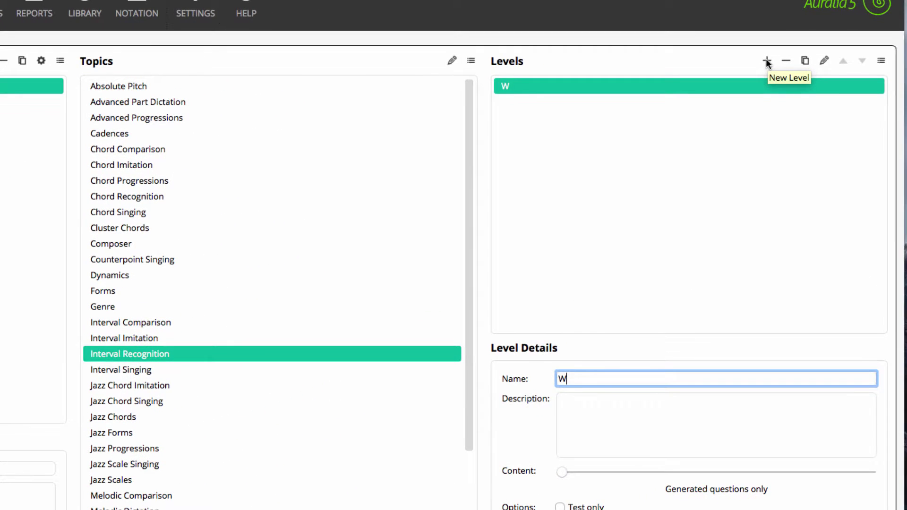
text(k 1)
key(Return)
text(P4,)
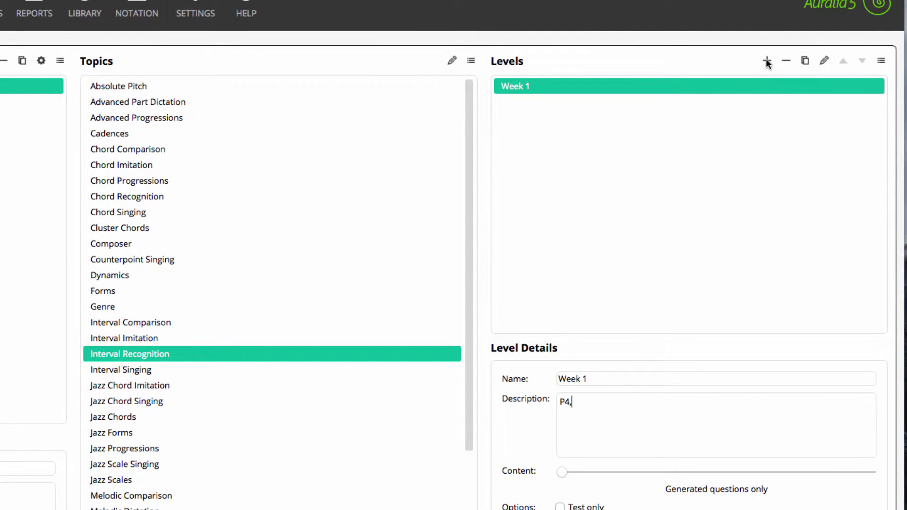
text( P5)
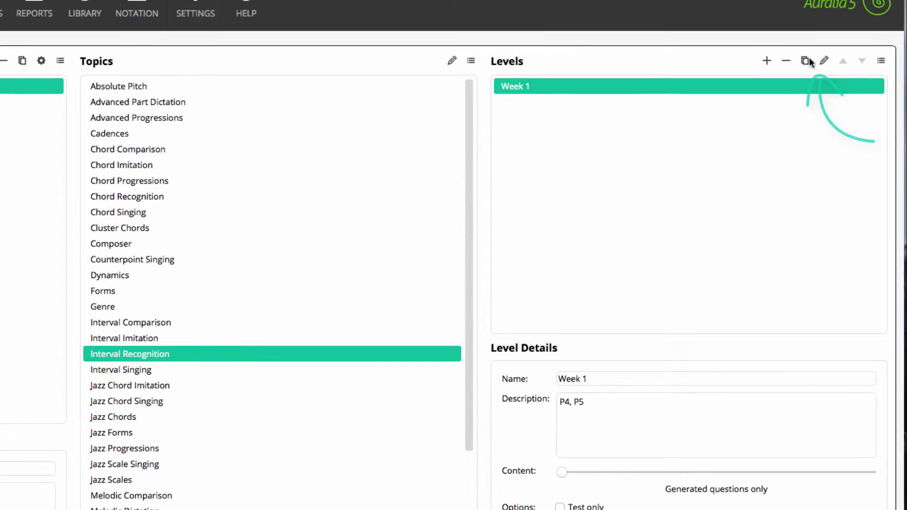
click(831, 55)
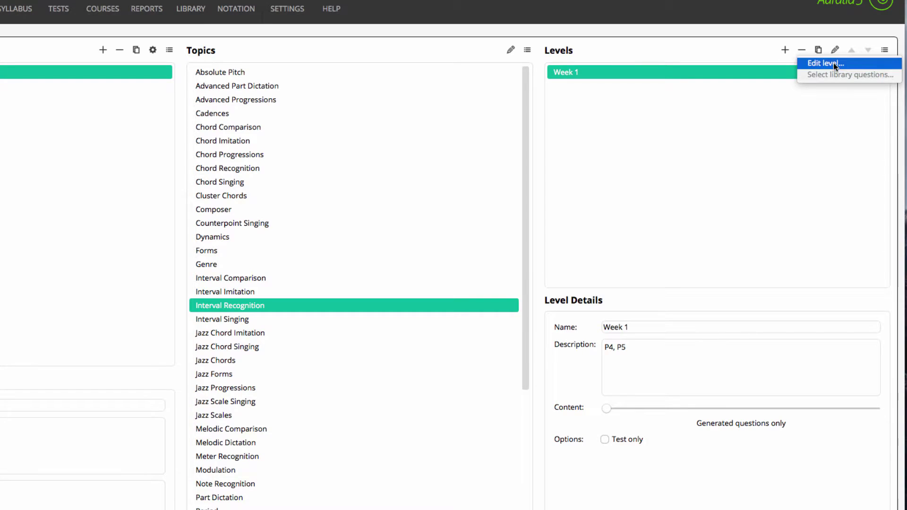
Set Week 1 to ascending Perfect Unison, 4th and 5th from a fixed starting note
click(833, 63)
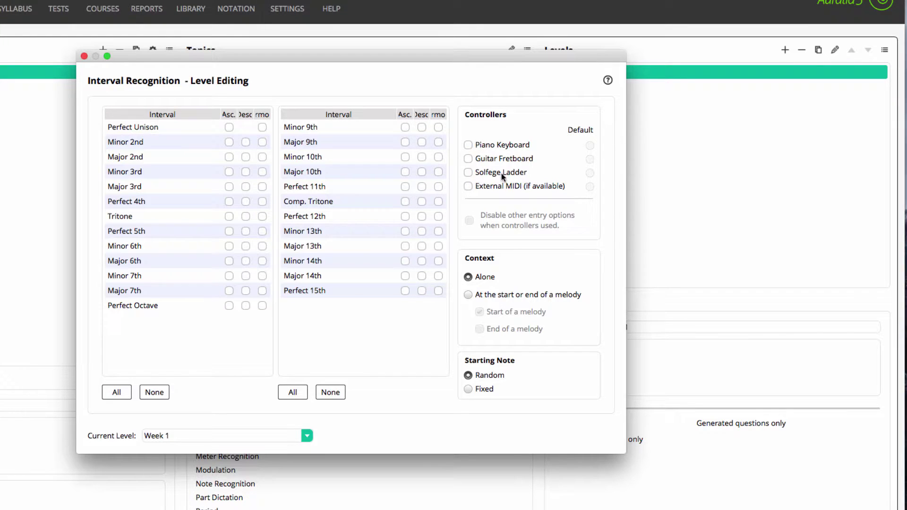
click(230, 203)
click(230, 232)
click(229, 128)
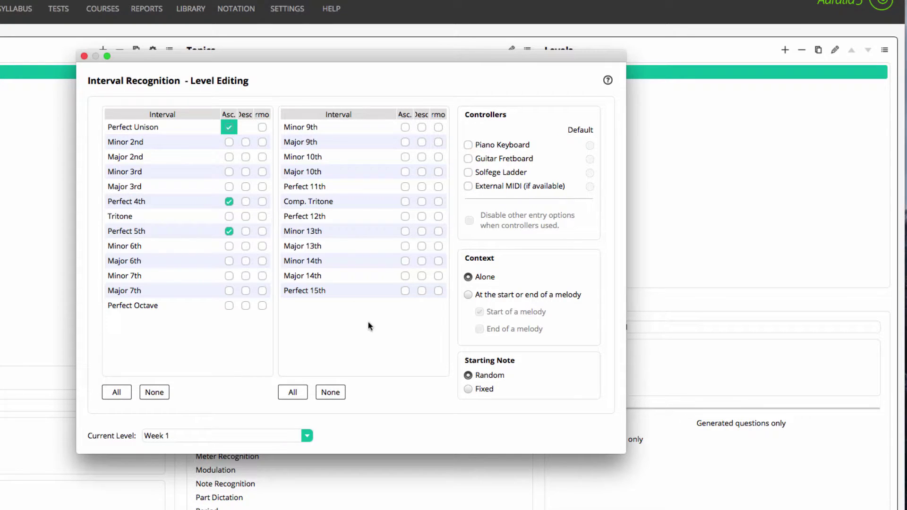
click(468, 389)
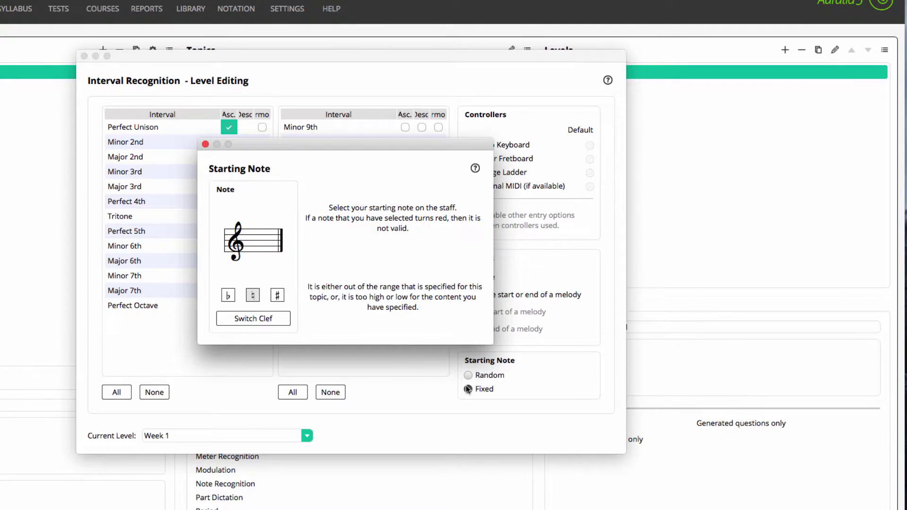
click(262, 259)
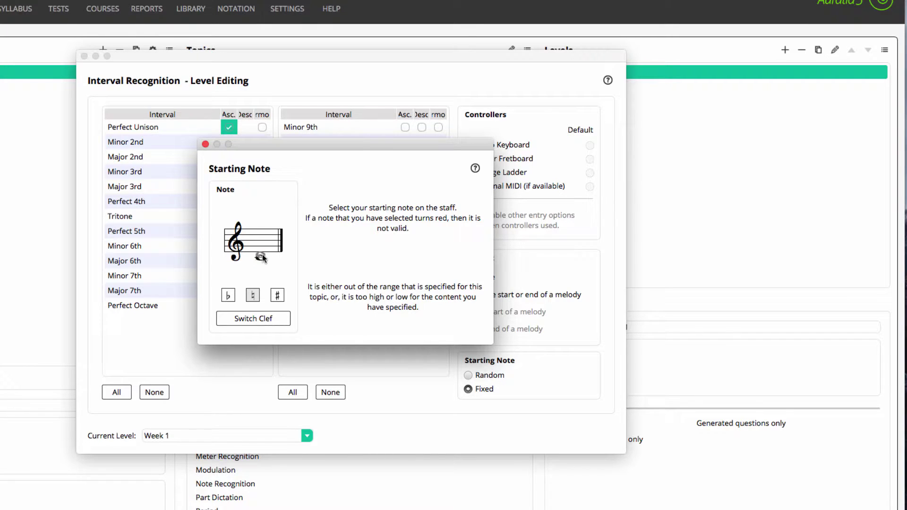
click(205, 144)
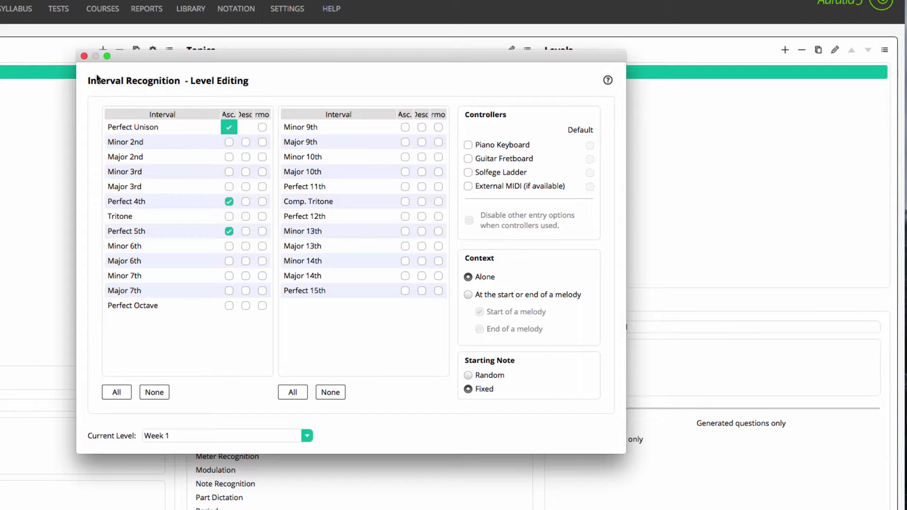
click(84, 56)
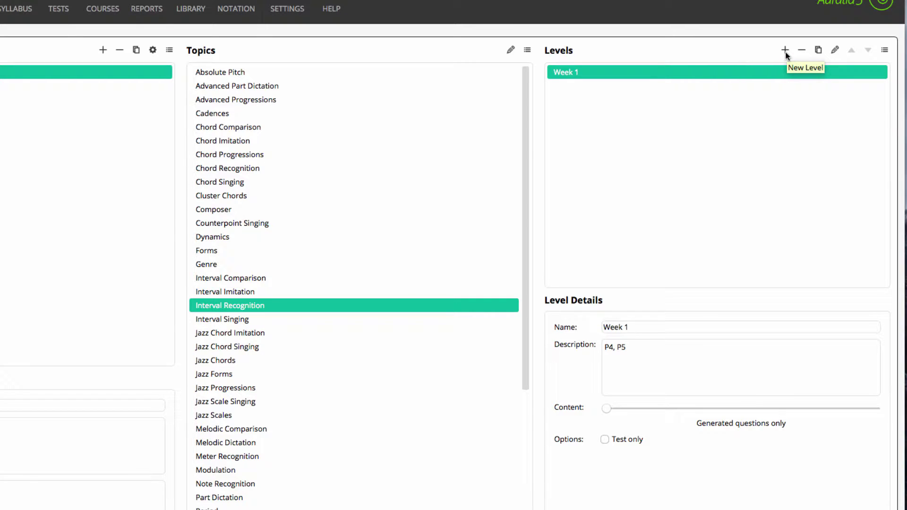
Duplicate Week 1 into a new level renamed Week 2, described 'P4, P5'
click(820, 50)
drag(693, 327, 566, 336)
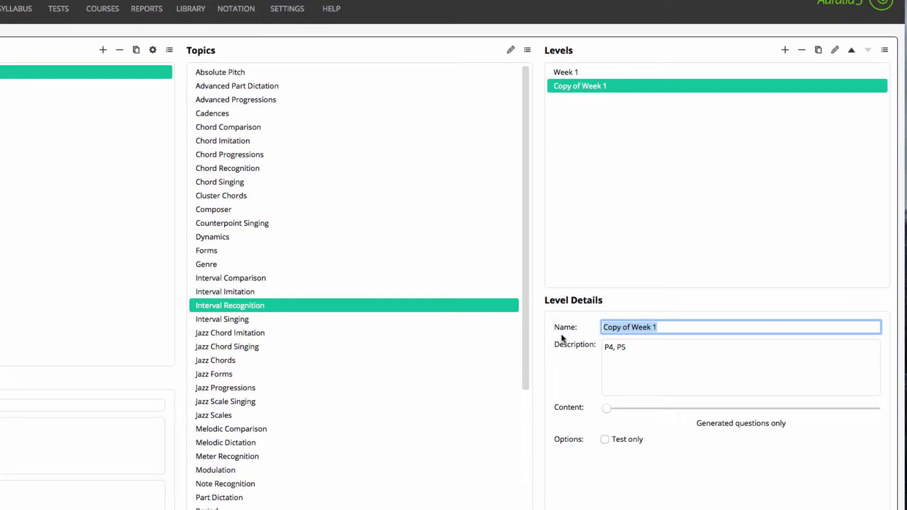
text(Week 2)
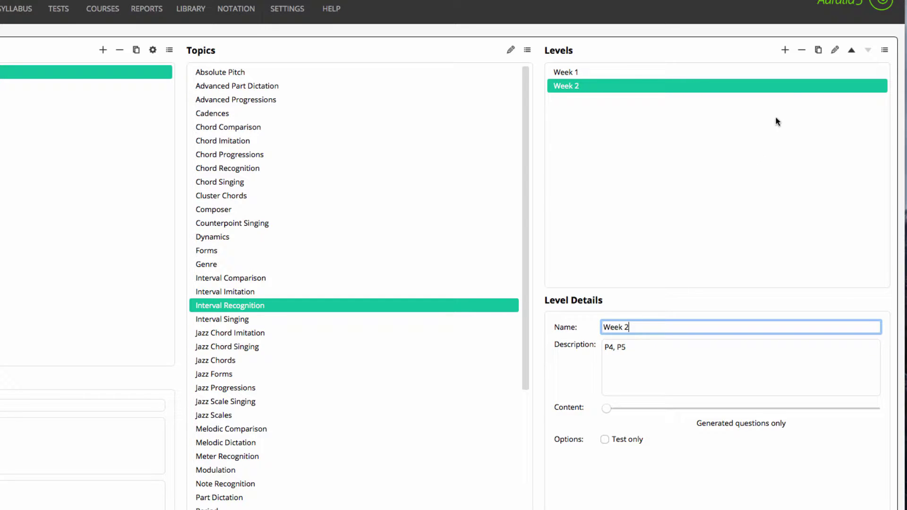
click(834, 52)
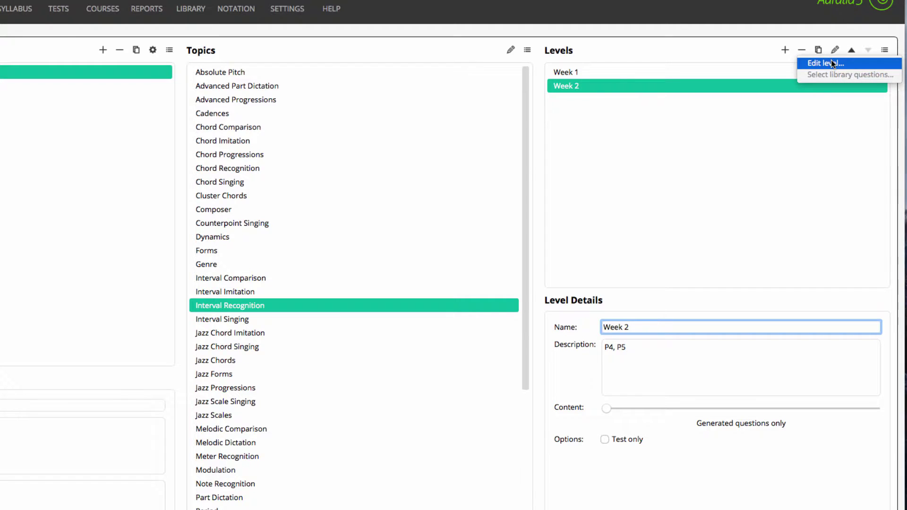
click(832, 64)
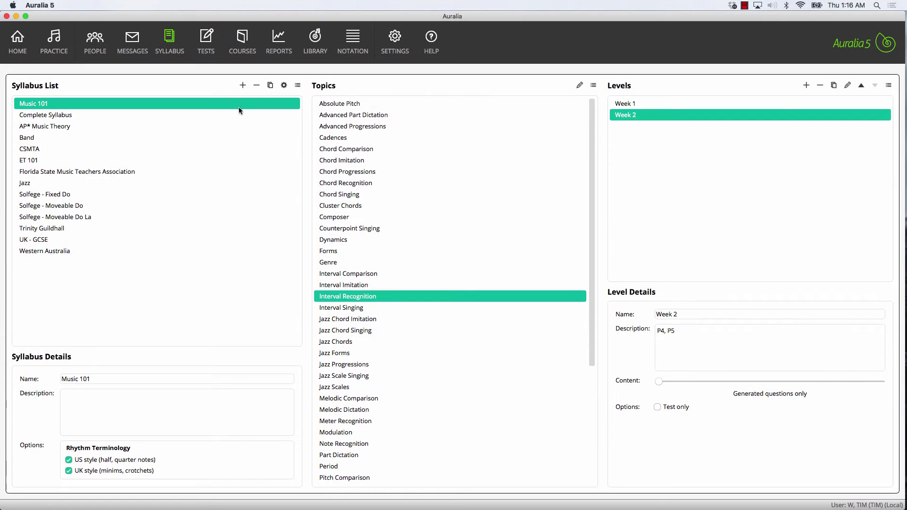
scroll(392, 314, down, 10)
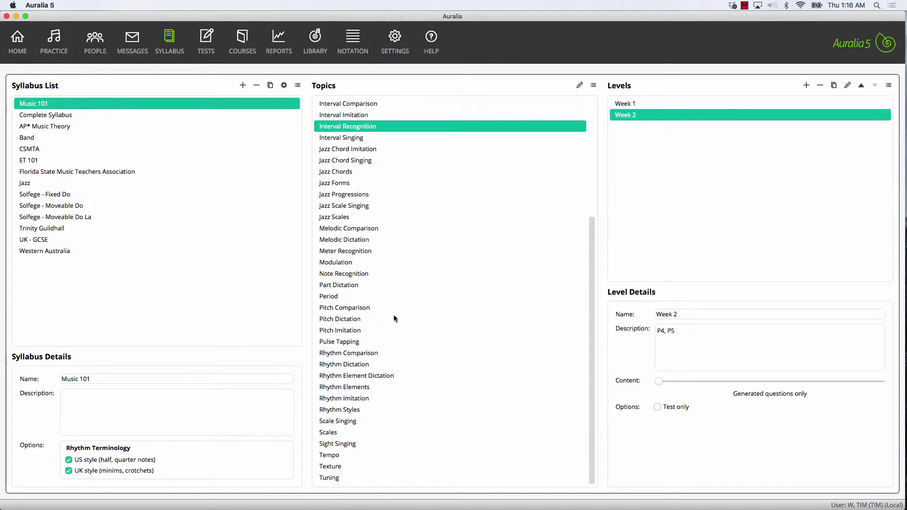
Under the Rhythm Dictation topic, add a new level named Week 1
click(370, 363)
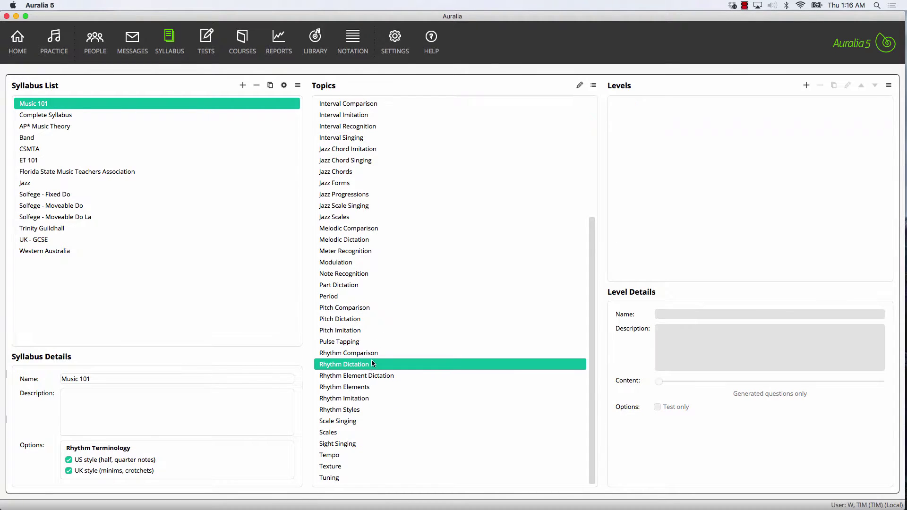
click(806, 86)
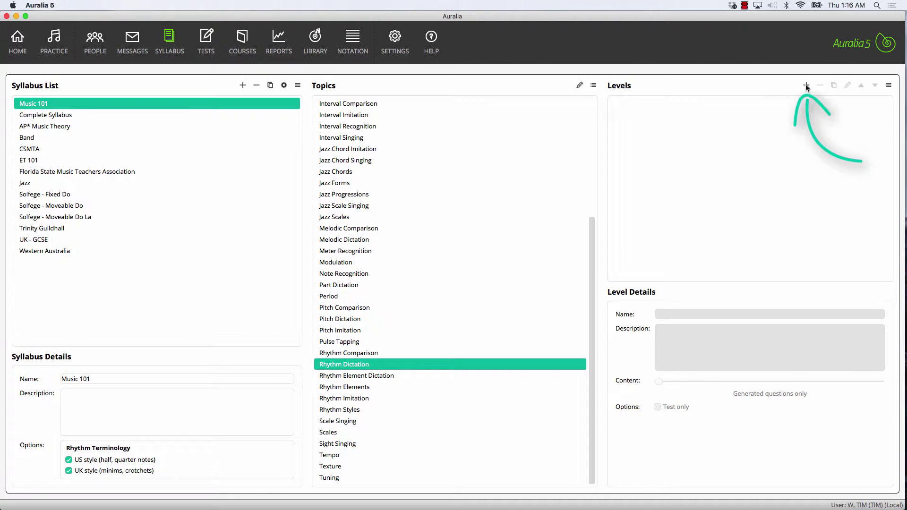
text(Week 1)
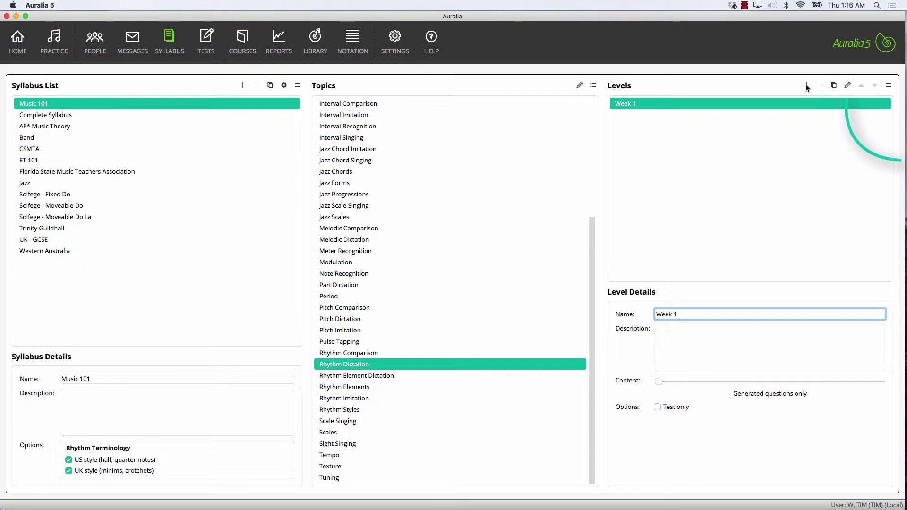
click(847, 87)
Limit the Rhythm Dictation Week 1 level to 4/4 time with quarter and eighth notes
click(841, 96)
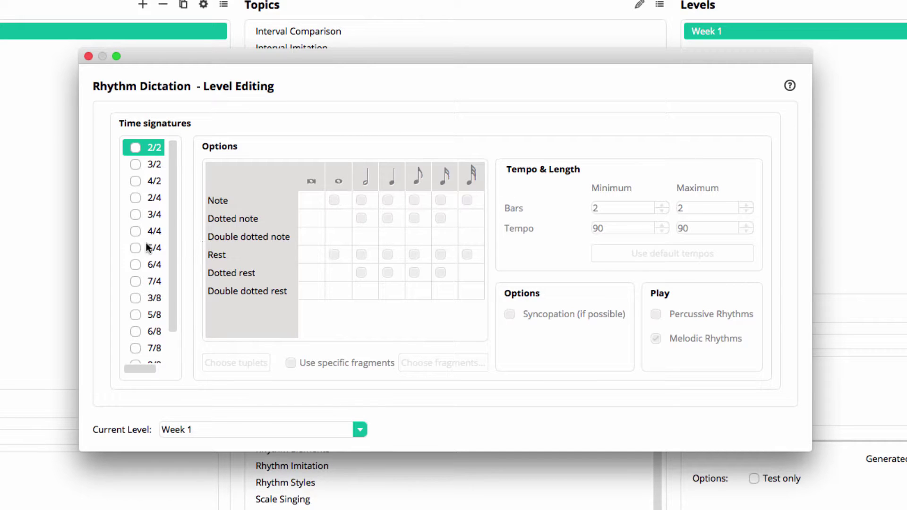
click(135, 231)
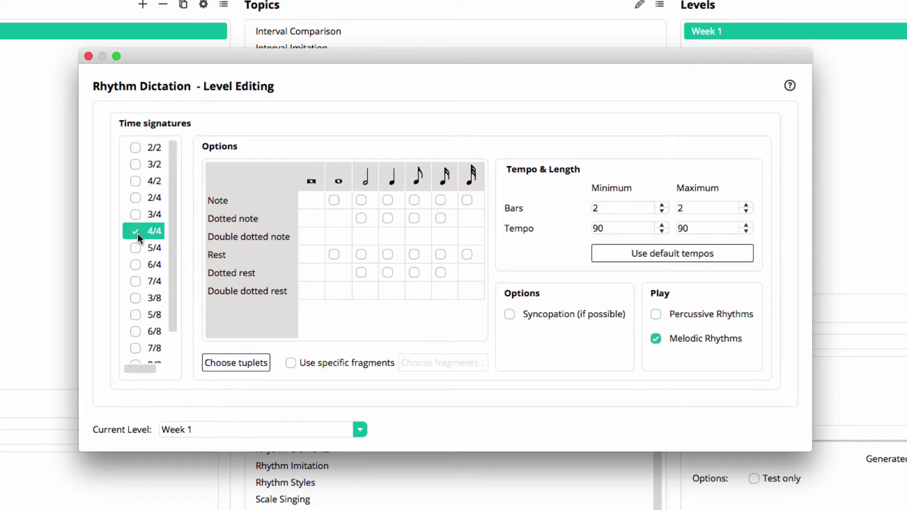
click(388, 201)
Add quarter-note and eighth-note triplets as tuplet fragments for the Week 1 level
click(248, 364)
click(335, 119)
click(342, 145)
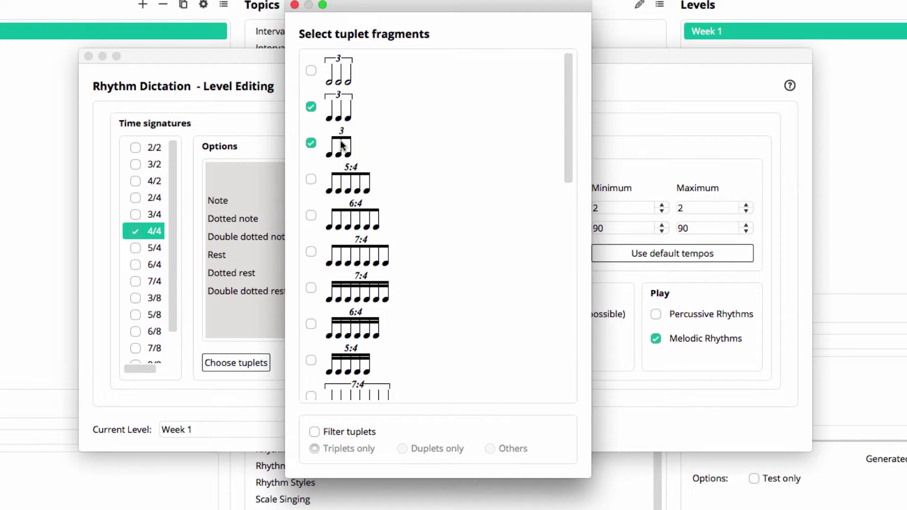
click(294, 5)
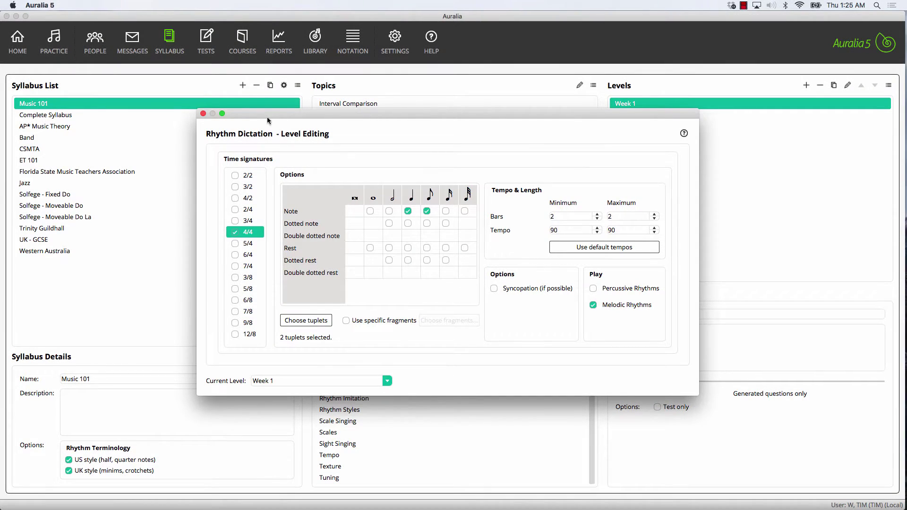
Set the Week 1 content slider to 40% generated, 60% library questions
click(203, 114)
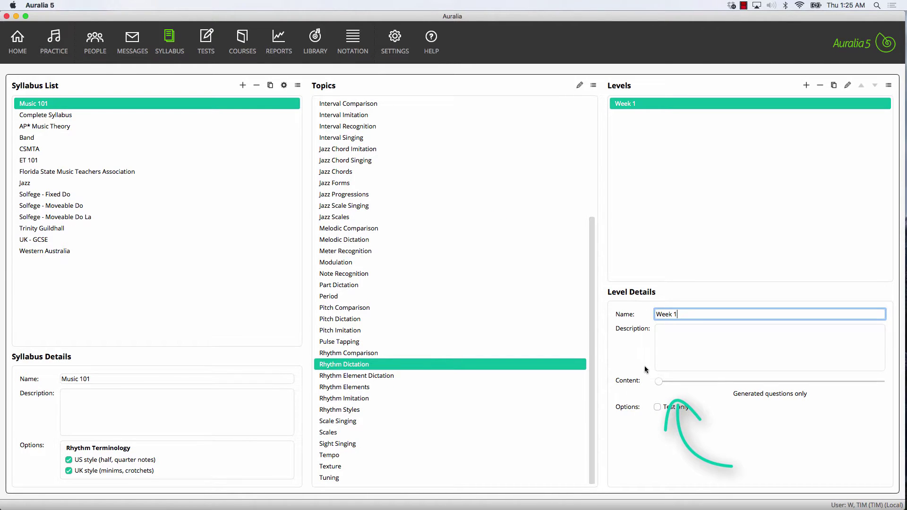
drag(661, 383, 744, 378)
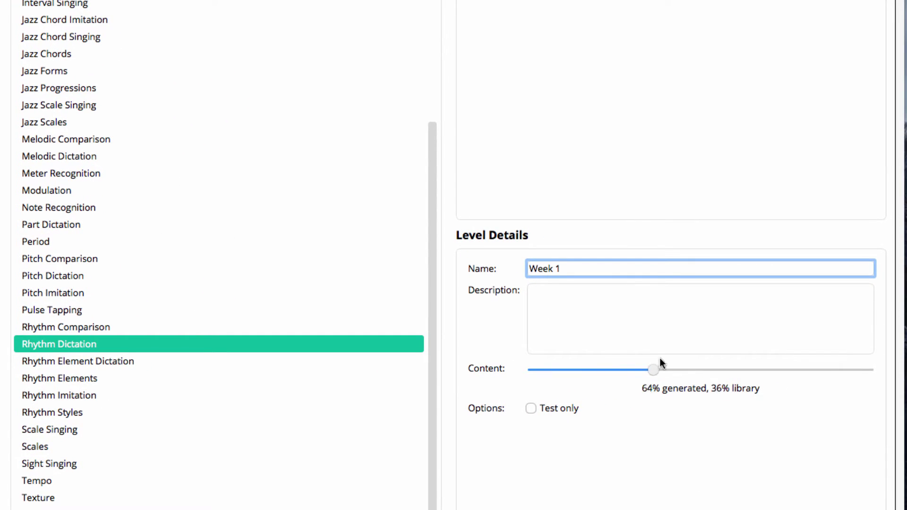
drag(660, 358, 735, 359)
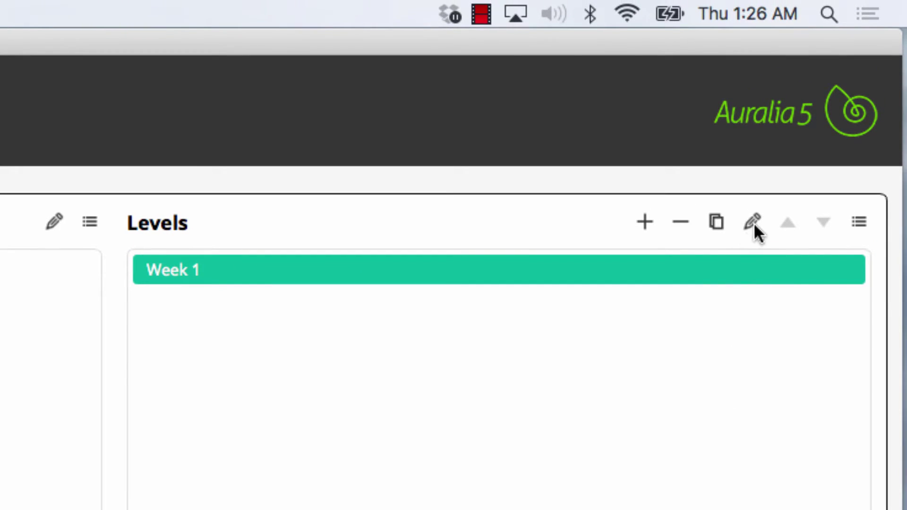
Search the library for 'rhythm' and add the four Rhythm Dictation questions, Beethoven through Mozart
click(753, 221)
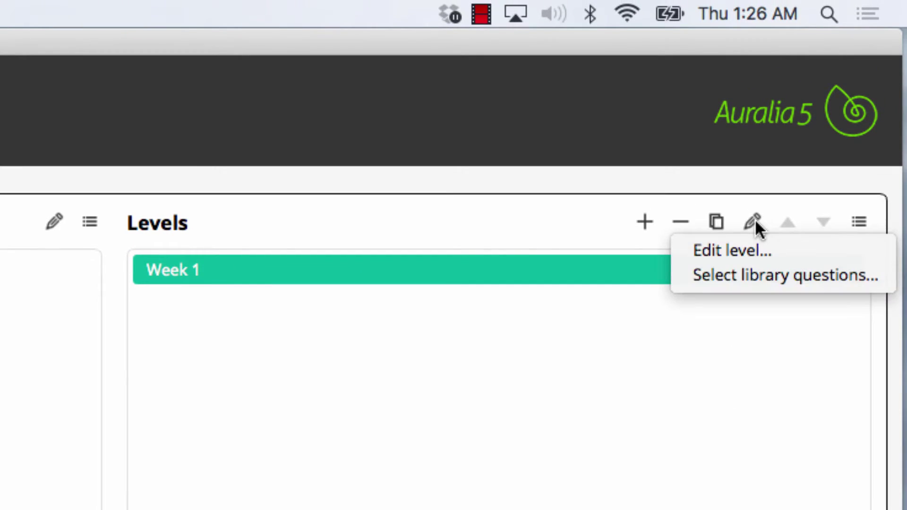
click(852, 274)
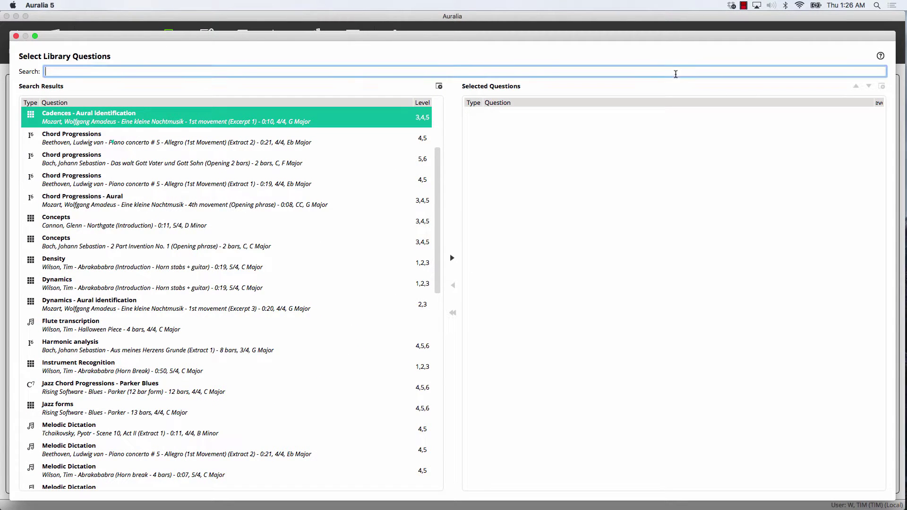
click(676, 74)
text(rhythm)
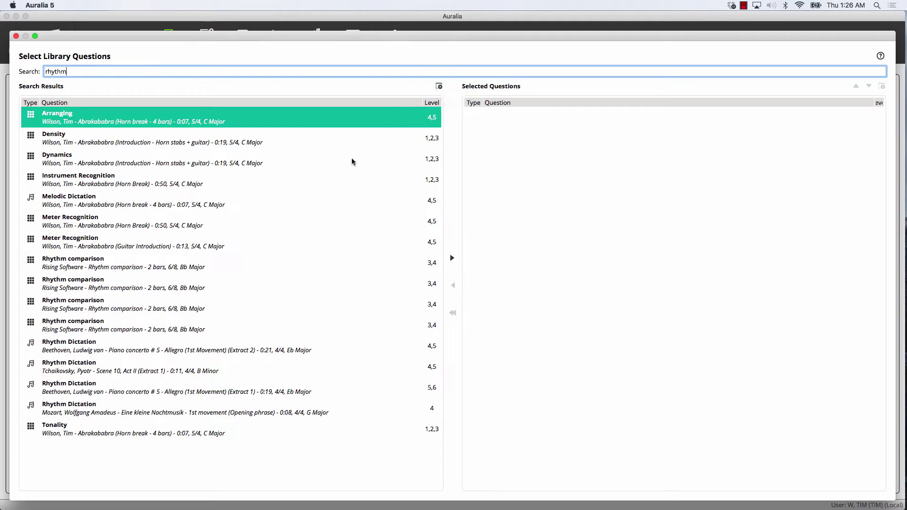
click(202, 343)
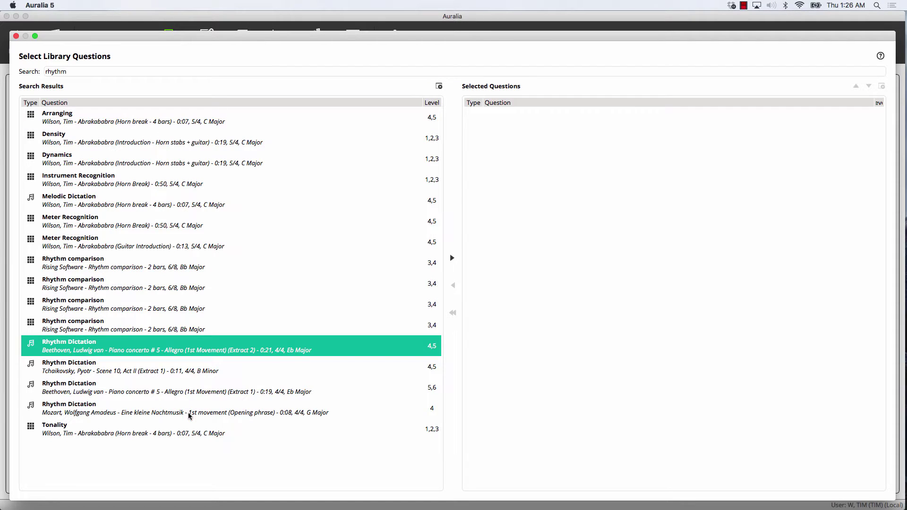
shift+click(190, 414)
click(452, 258)
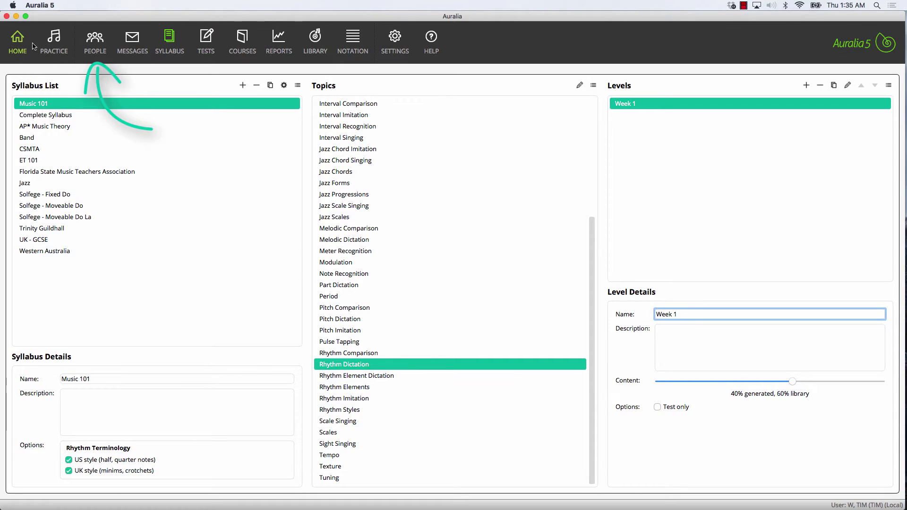
Enable the Music 101 syllabus for the Music 101 class in People, then go to Practice
click(101, 43)
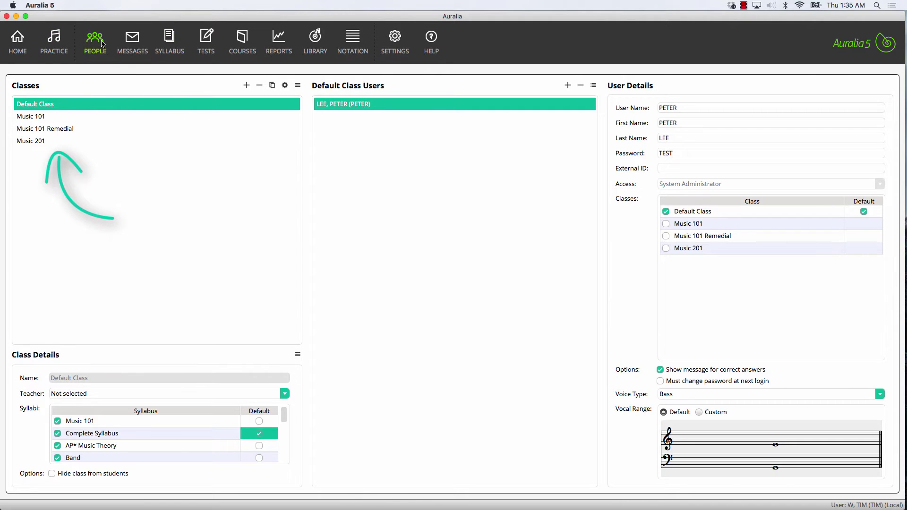
click(88, 117)
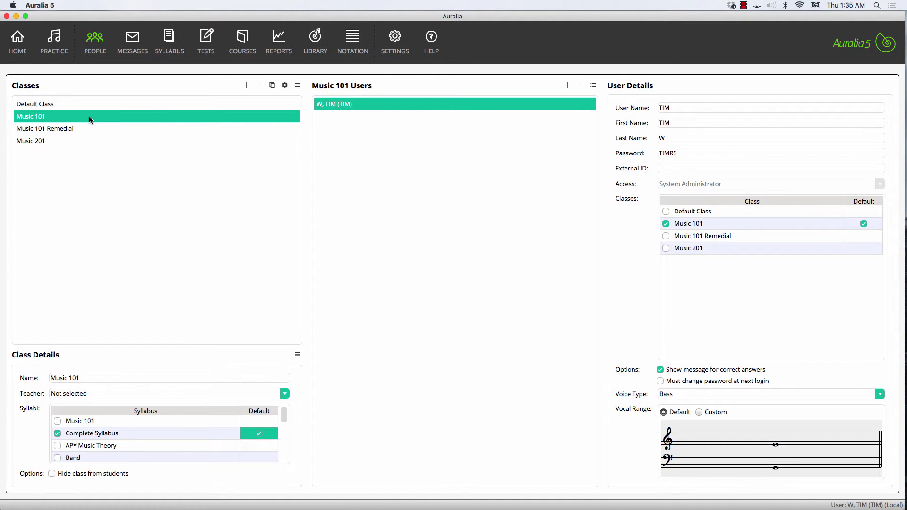
click(58, 421)
click(53, 42)
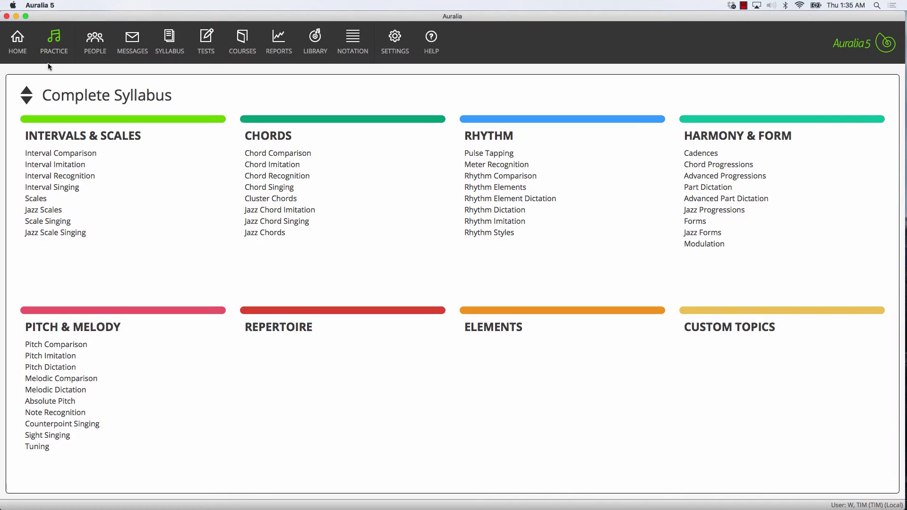
Practise from the Music 101 syllabus, then select Complete Syllabus in the syllabus list
click(54, 97)
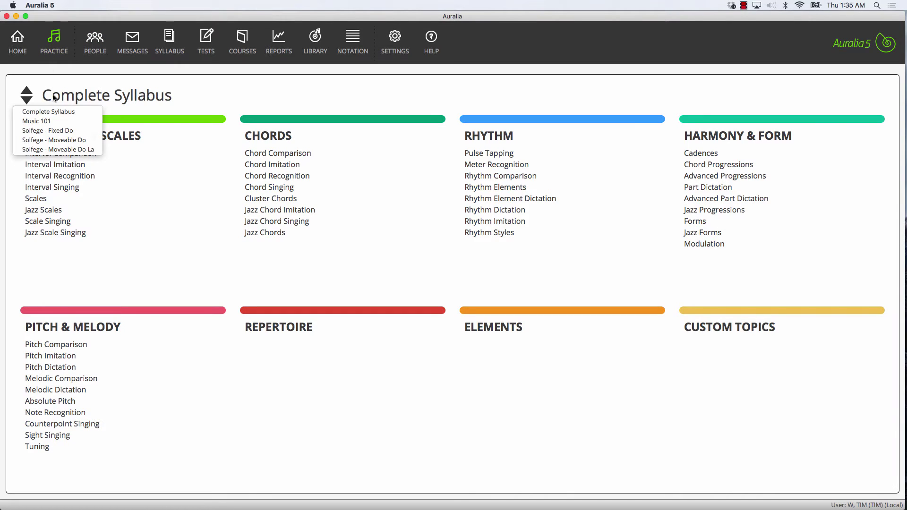
click(45, 121)
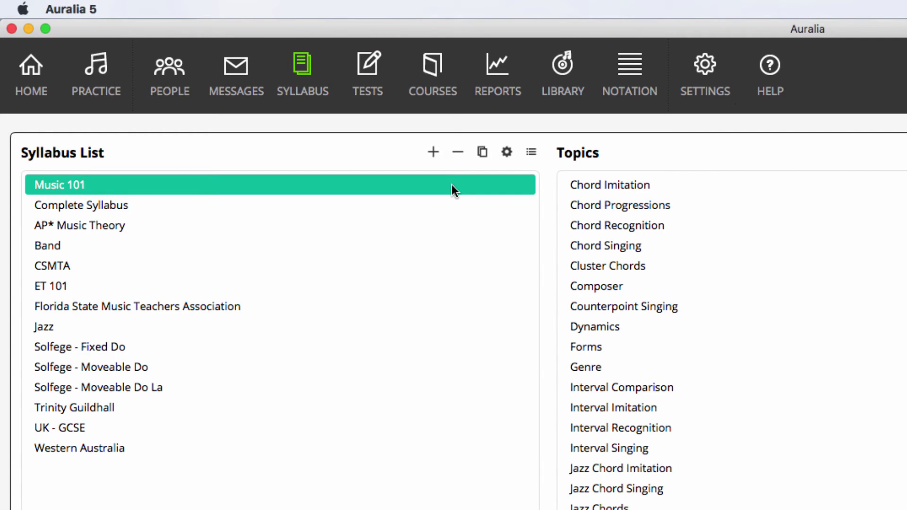
click(441, 210)
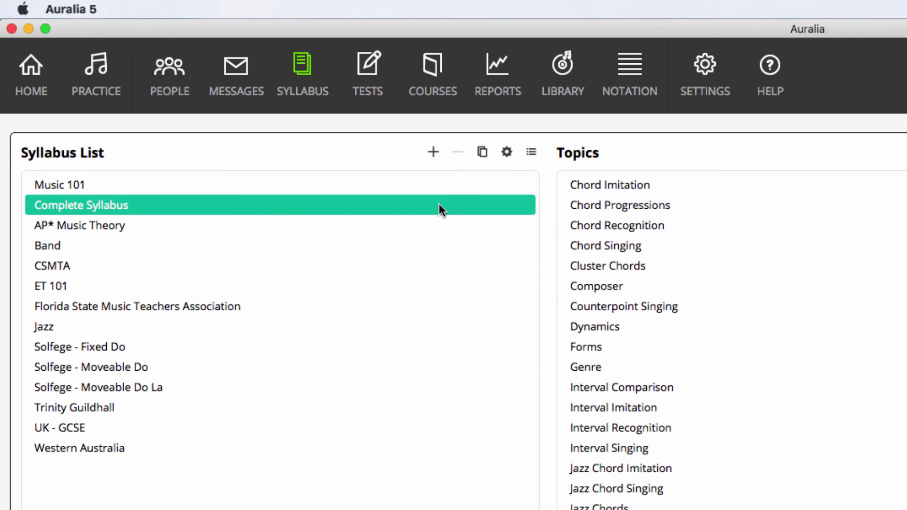